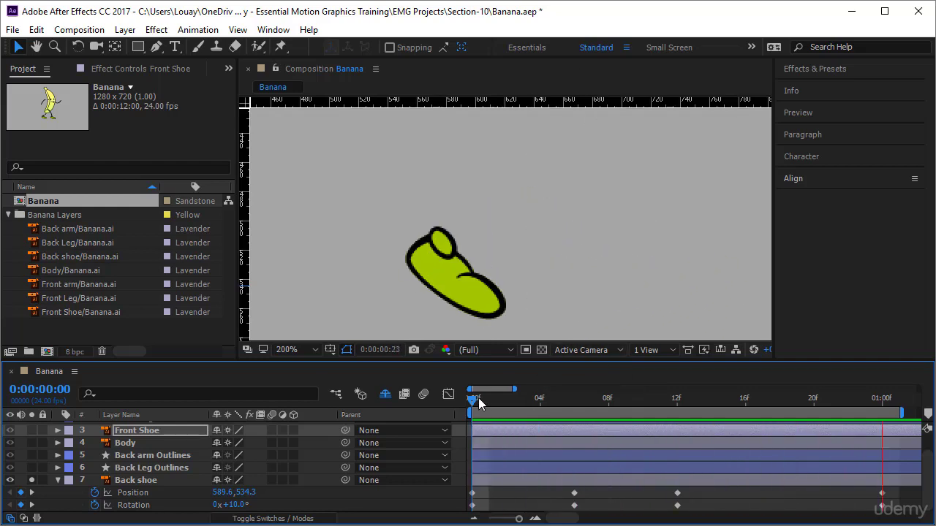
Step: Stop the preview and solo the Front Shoe layer together with the Back shoe layer
key(space)
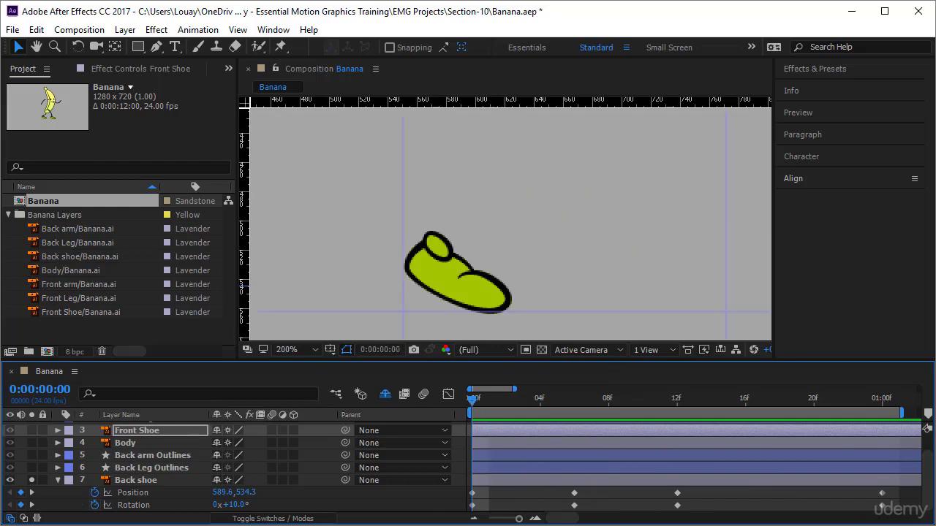
click(32, 481)
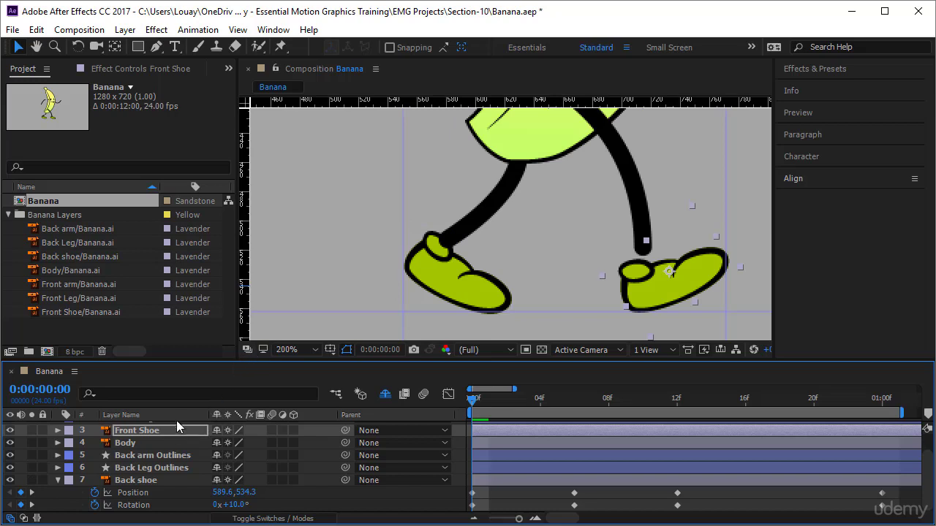
click(700, 275)
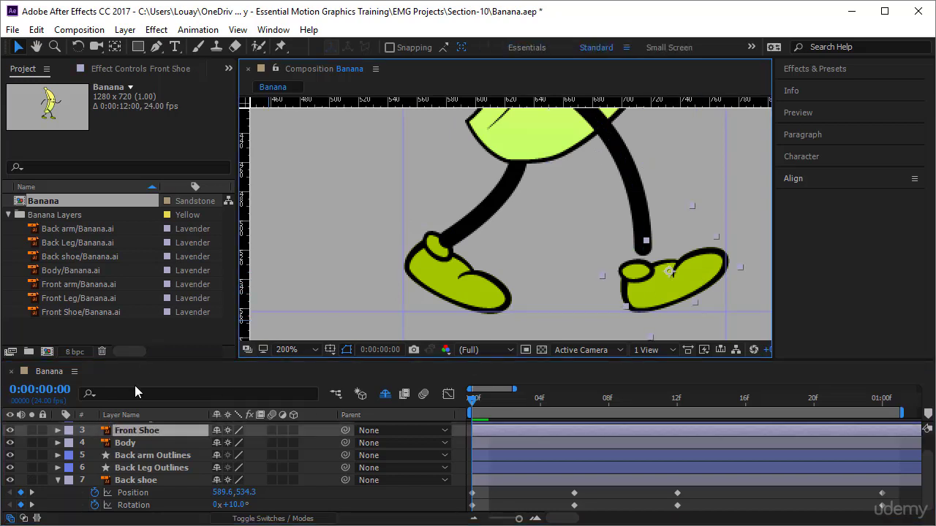
click(34, 430)
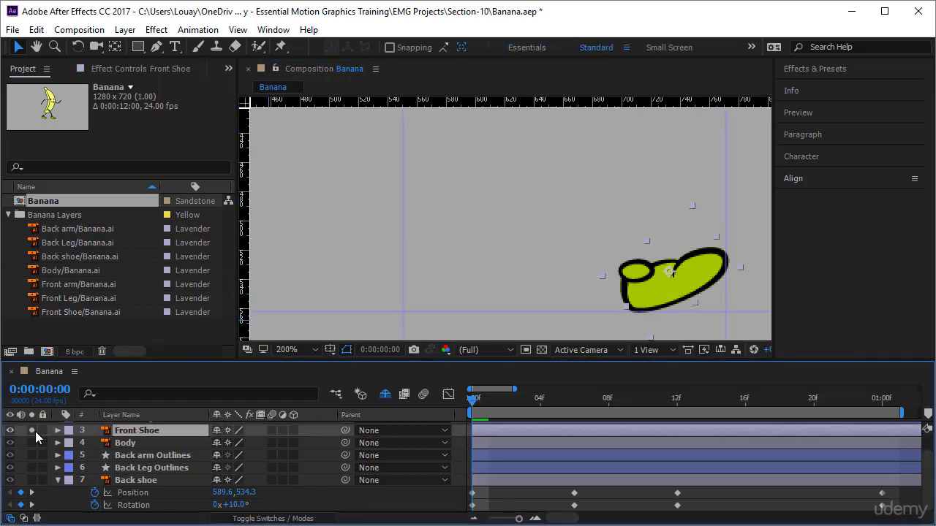
click(31, 480)
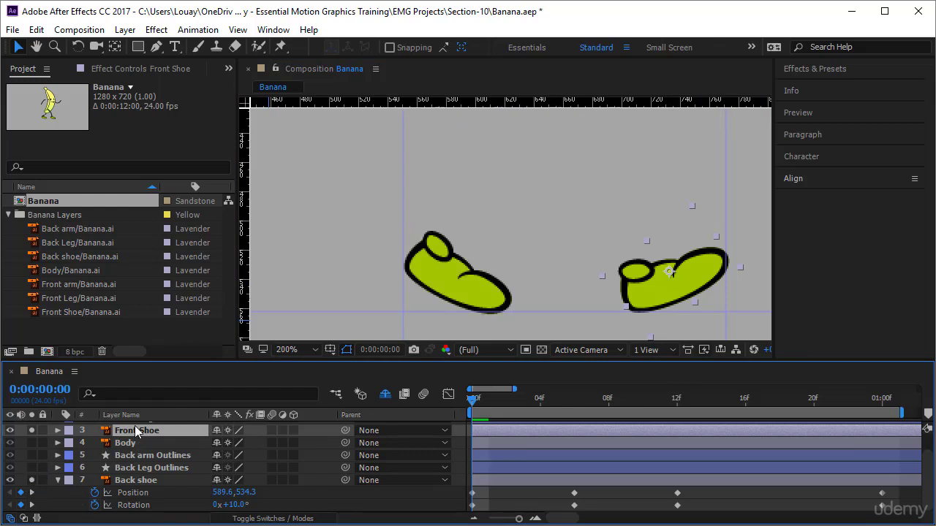
Step: Reveal the Front Shoe's Position and Rotation and start keyframing both at frame 0
key(p)
key(shift+r)
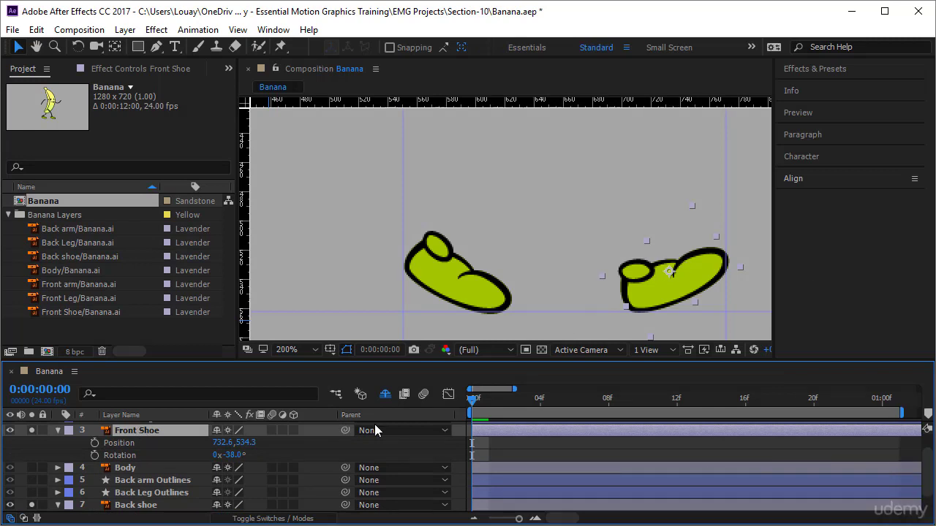
click(95, 443)
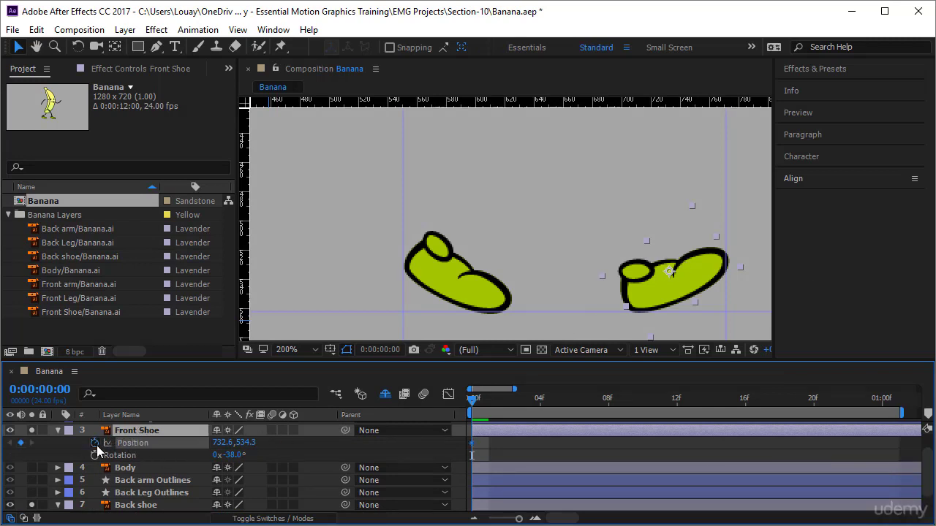
click(95, 455)
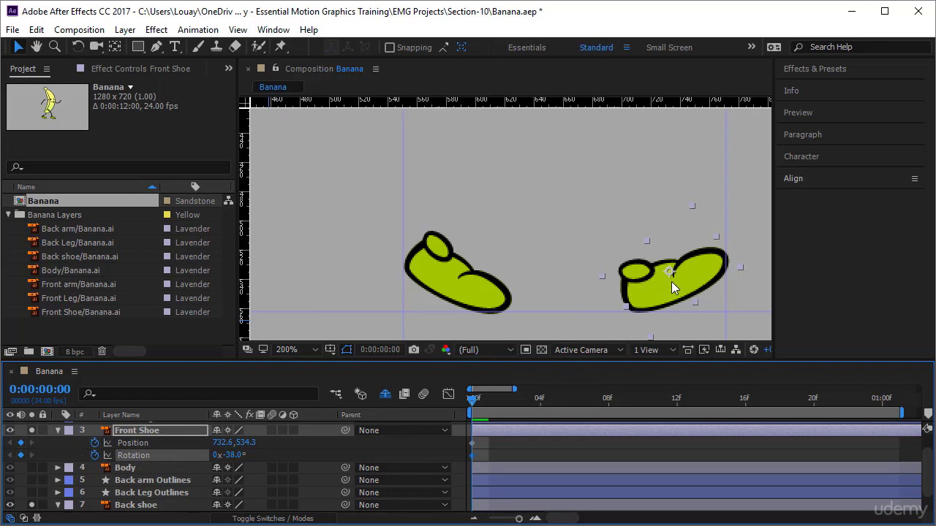
Step: Copy the Front Shoe's starting Position and Rotation keyframes to 0:00:01:00 and return to frame 0
drag(485, 442, 463, 455)
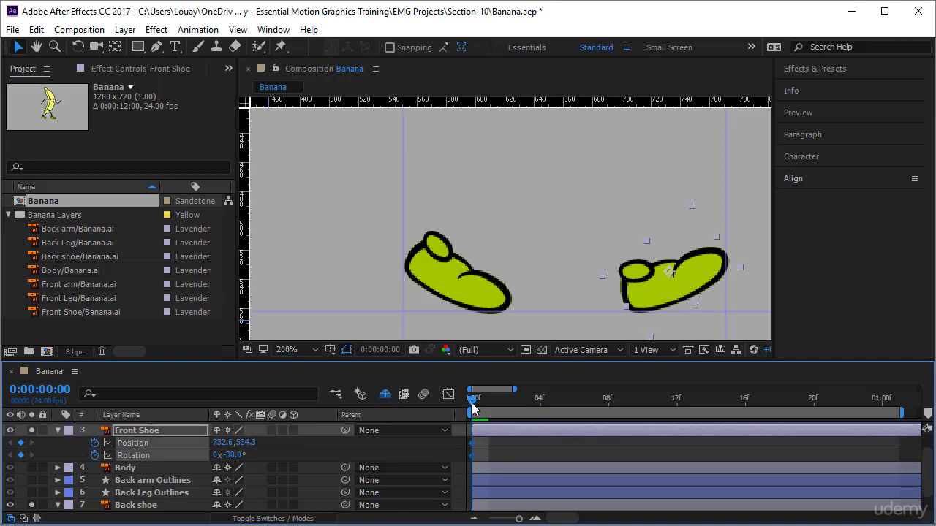
drag(473, 401, 883, 428)
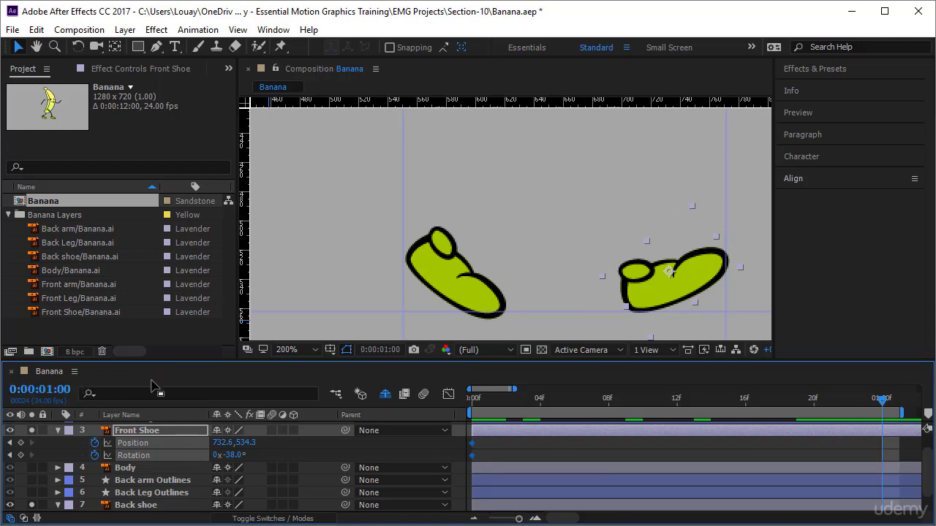
drag(890, 410, 463, 445)
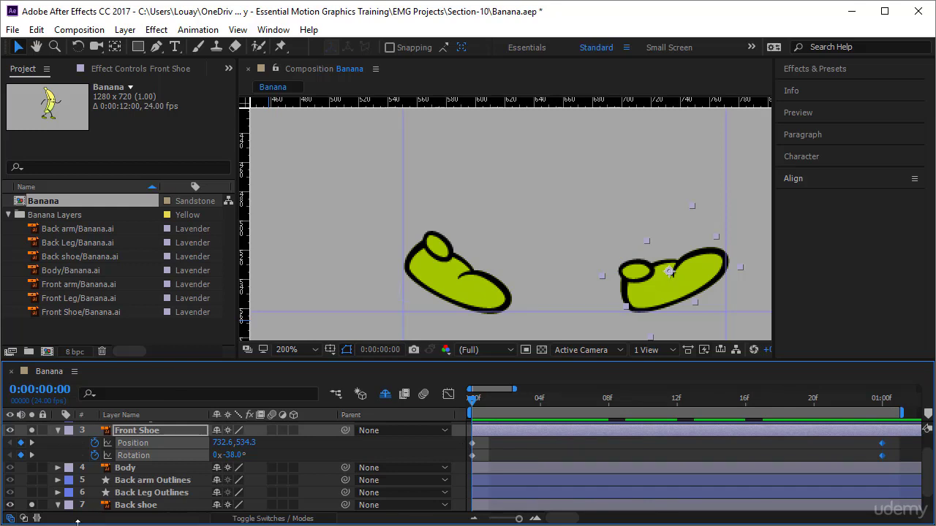
Step: Remove the Back shoe from solo, and at frame 12 move the Front Shoe back horizontally to about 586.1, 534.3, against the rear vertical guide
click(9, 504)
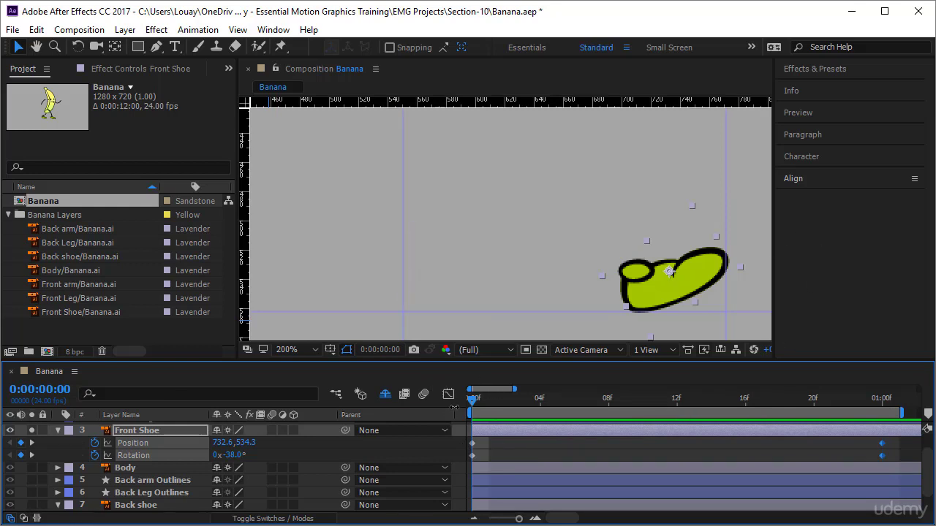
drag(474, 407, 678, 432)
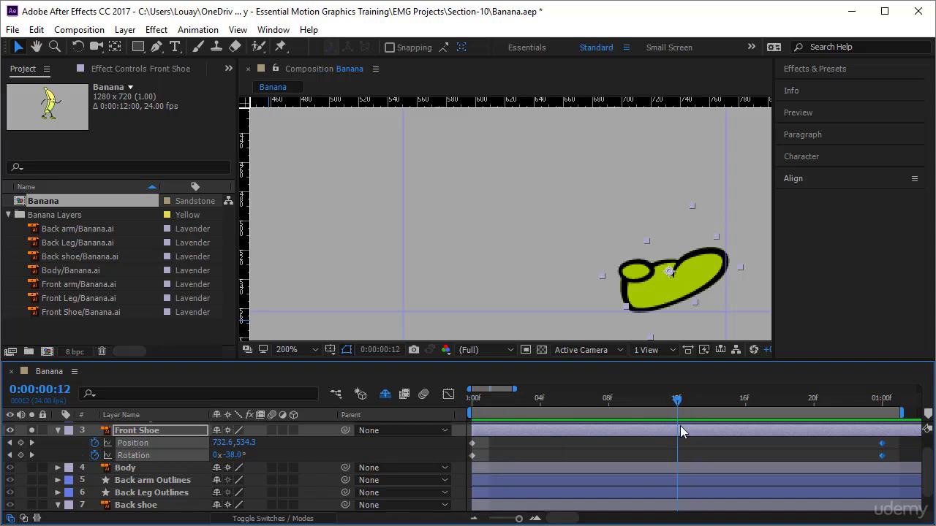
click(696, 285)
drag(697, 285, 482, 291)
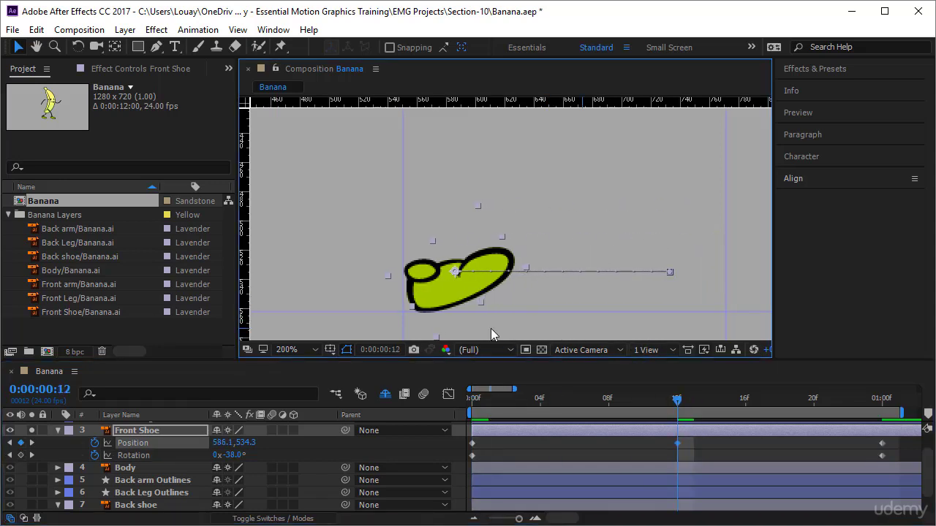
Step: Apply linear temporal and spatial interpolation to all the Front Shoe's Position keyframes and preview the slide
click(153, 446)
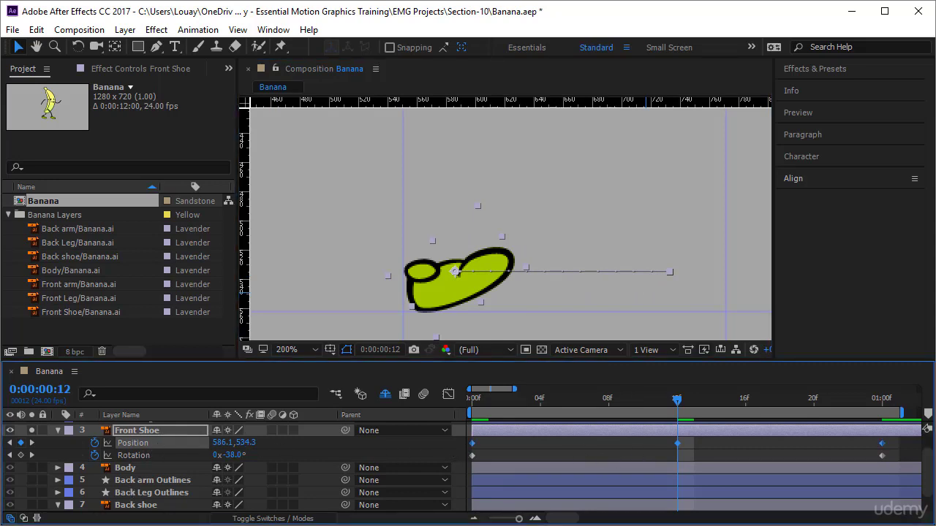
right_click(472, 443)
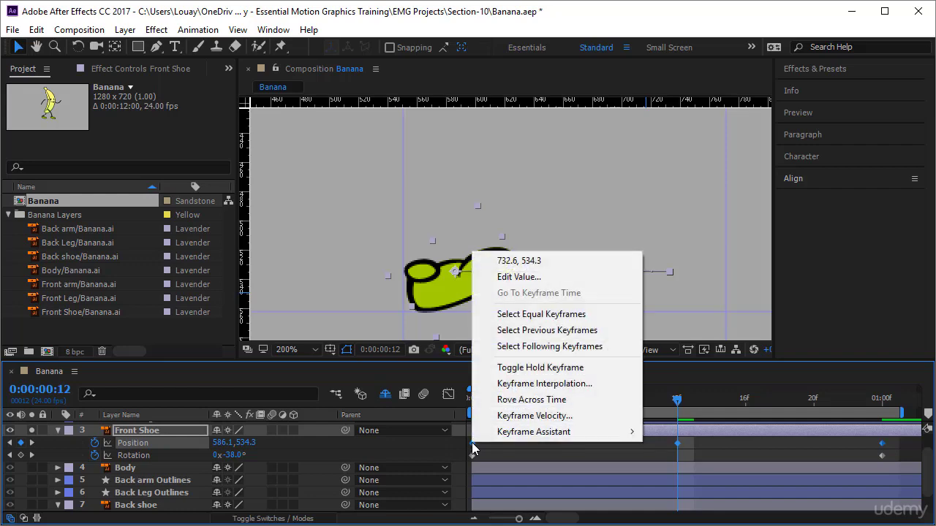
click(516, 384)
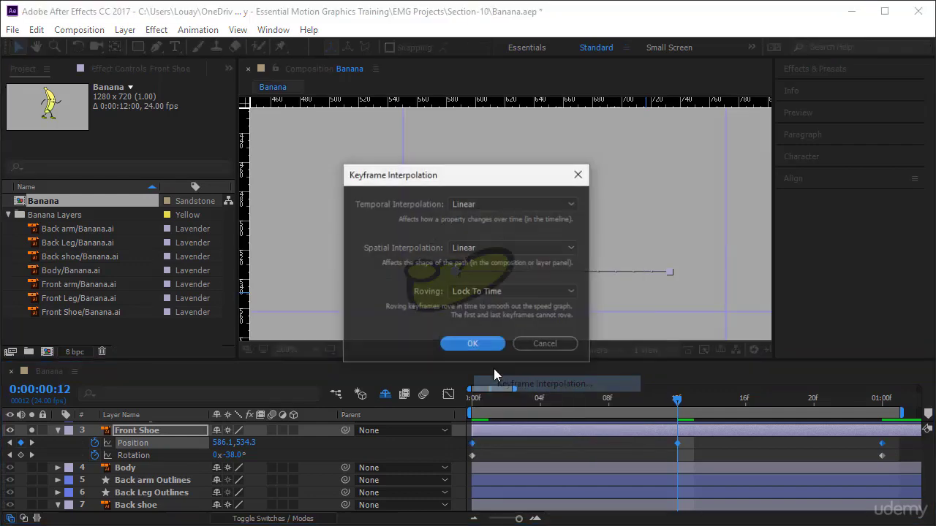
click(456, 346)
drag(640, 401, 689, 433)
key(space)
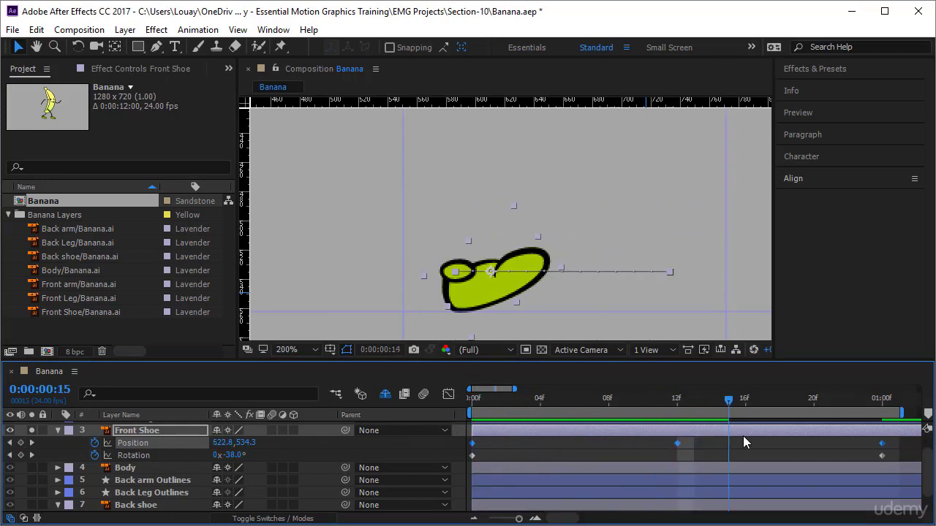
key(space)
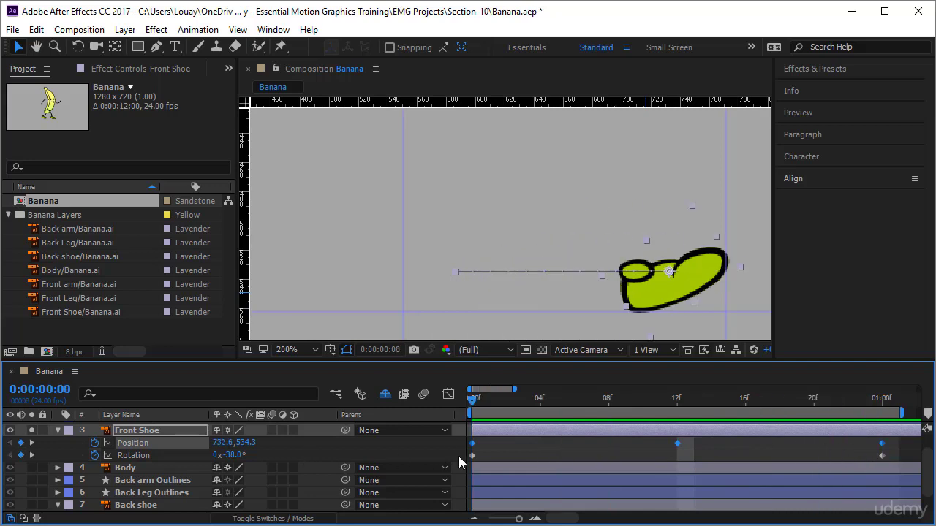
Step: At frame 18, lift the Front Shoe to about 659.4, 491.8, compare it with the Back shoe, and play back the motion
drag(474, 460, 782, 470)
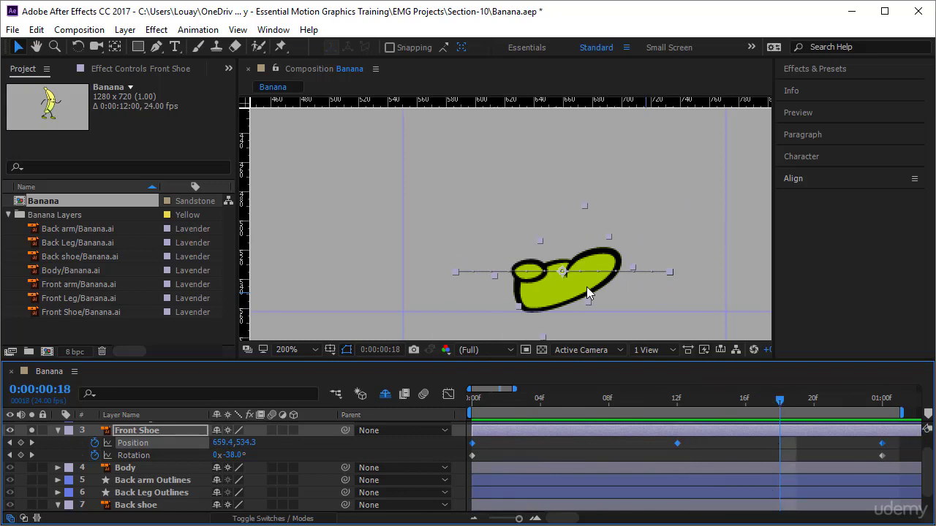
drag(586, 287, 589, 229)
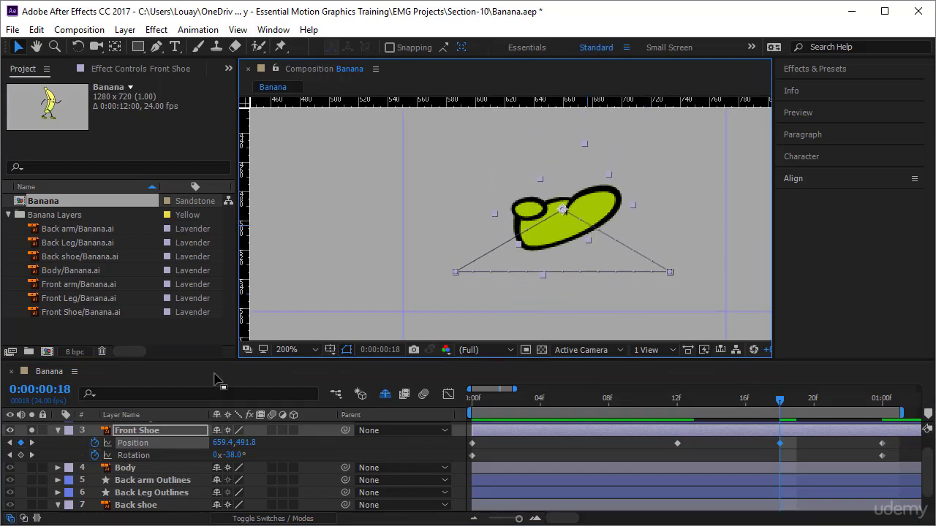
click(32, 505)
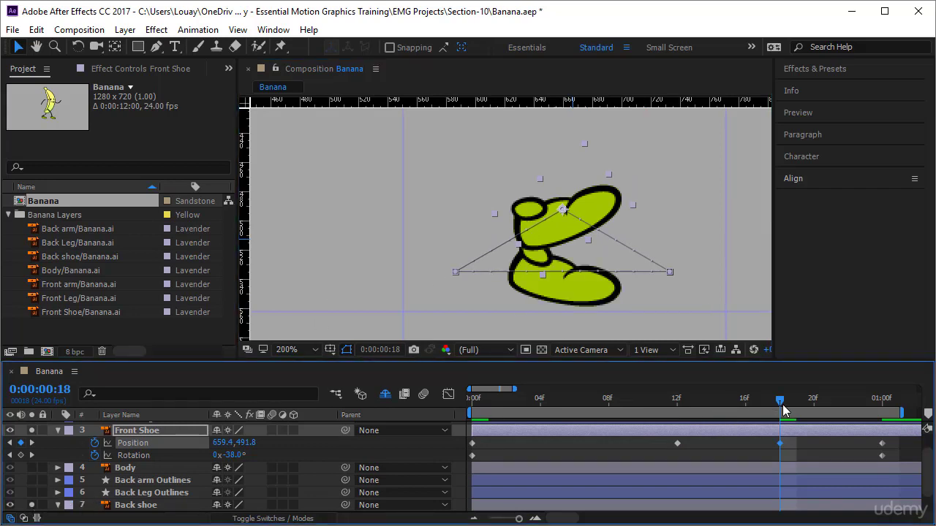
click(32, 505)
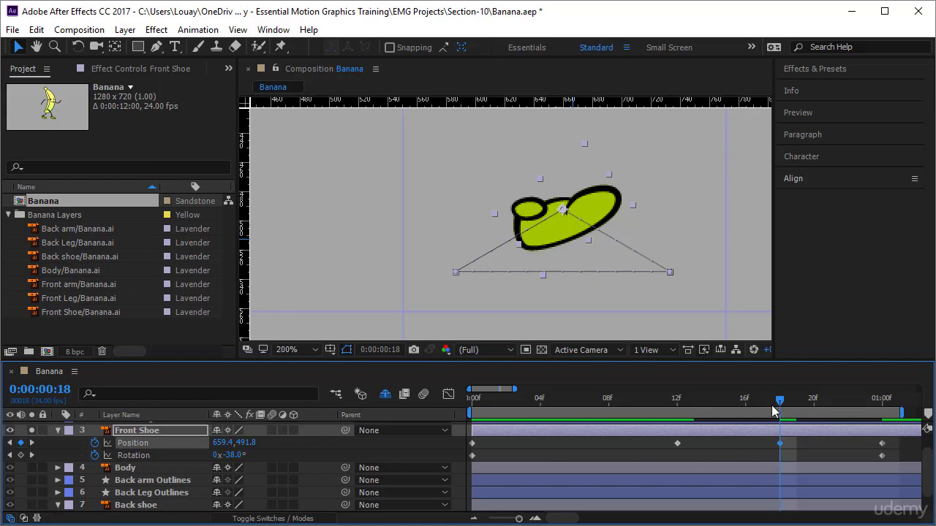
key(space)
click(510, 453)
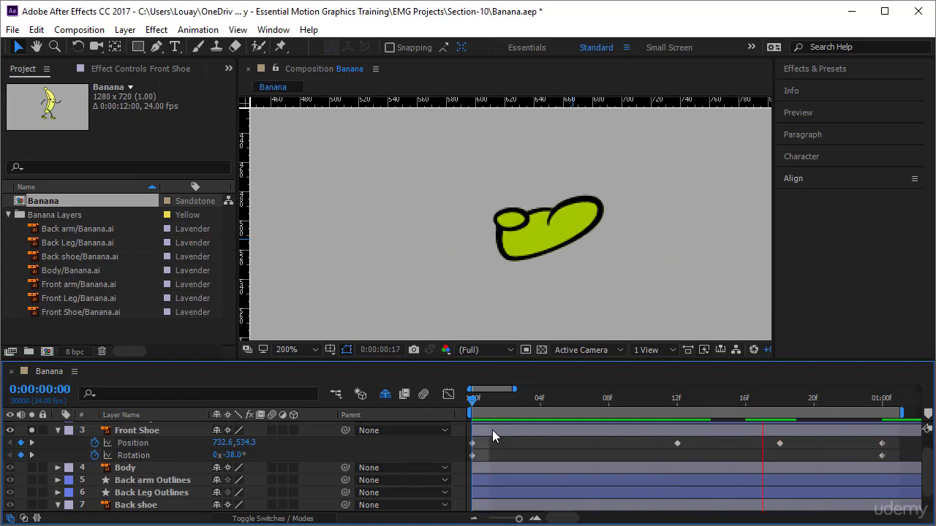
click(469, 407)
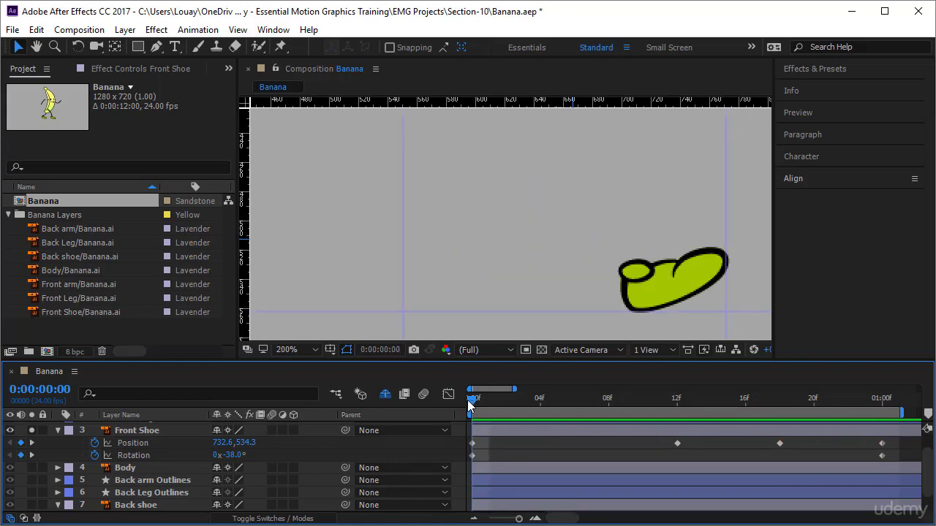
Step: Keyframe the Front Shoe's Rotation at 13° on frame 12 and -43.5° on frame 18
click(168, 455)
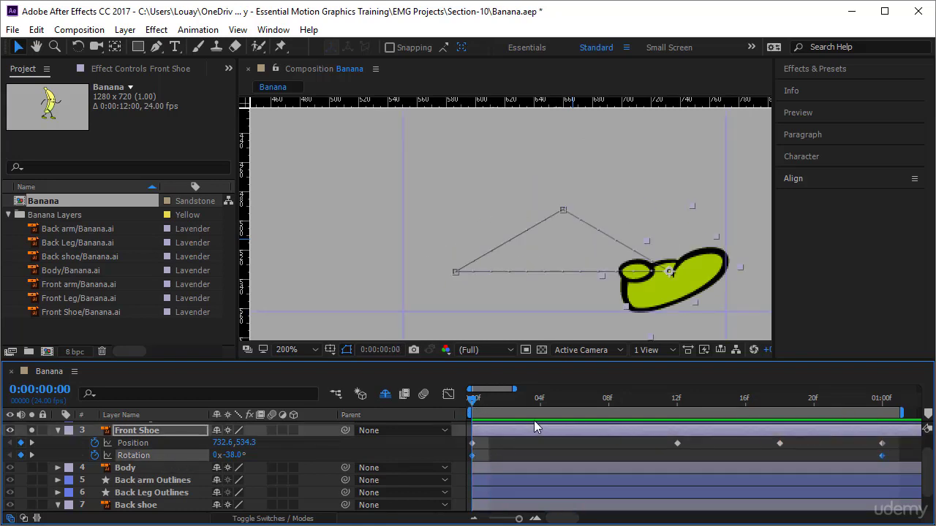
drag(472, 404, 672, 442)
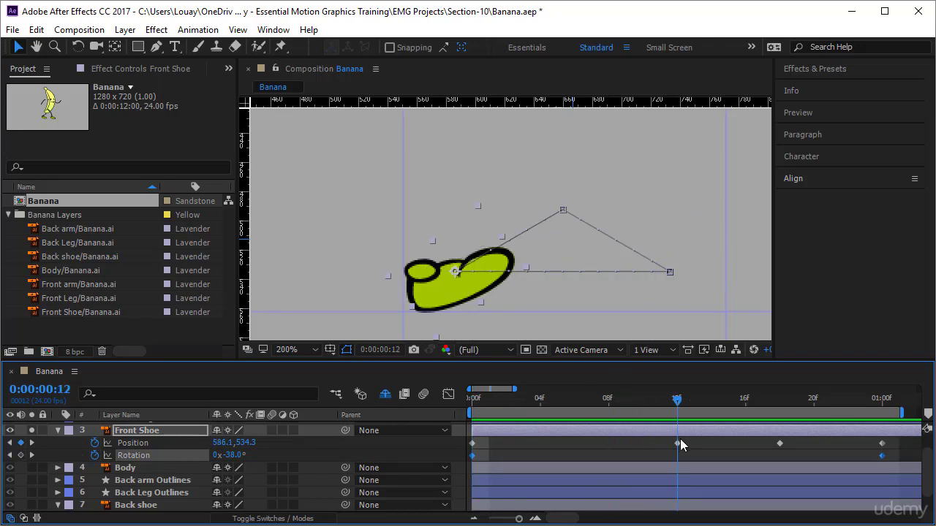
key(alt+shift+p)
drag(241, 456, 283, 457)
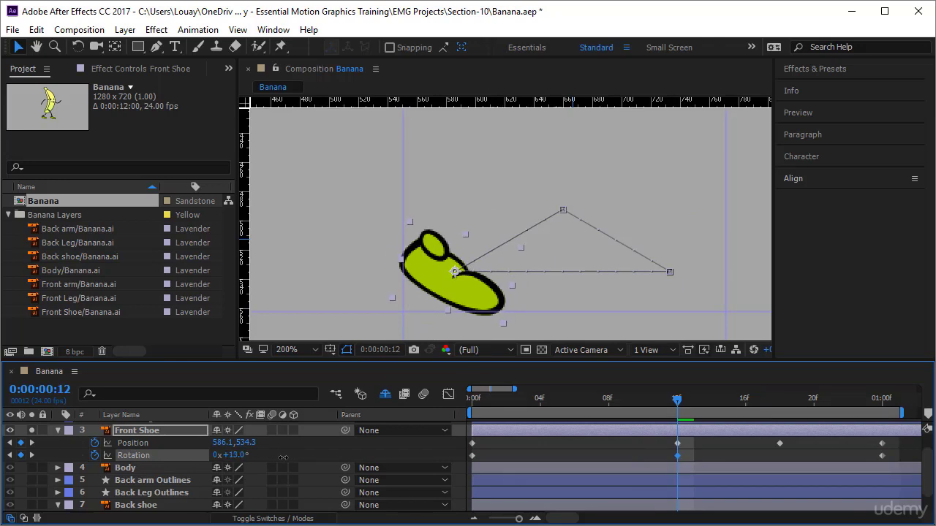
drag(677, 402, 779, 430)
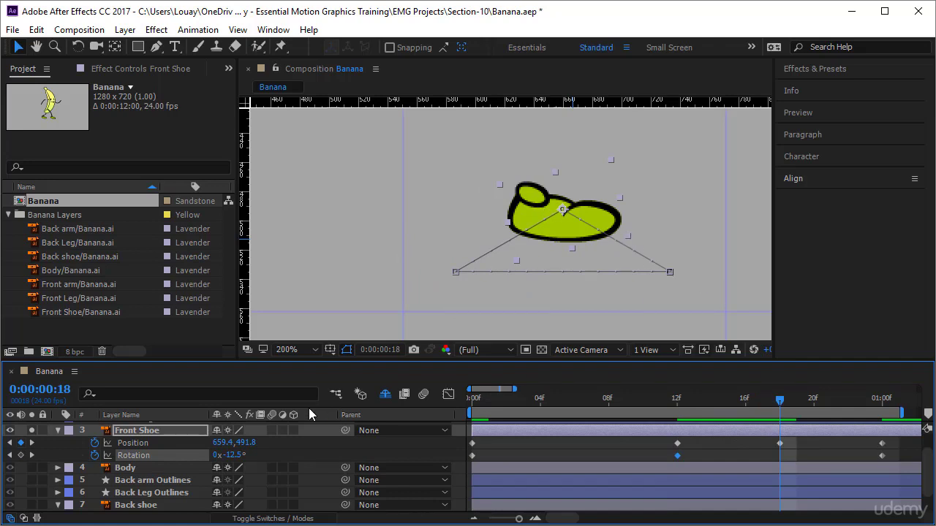
drag(232, 454, 217, 454)
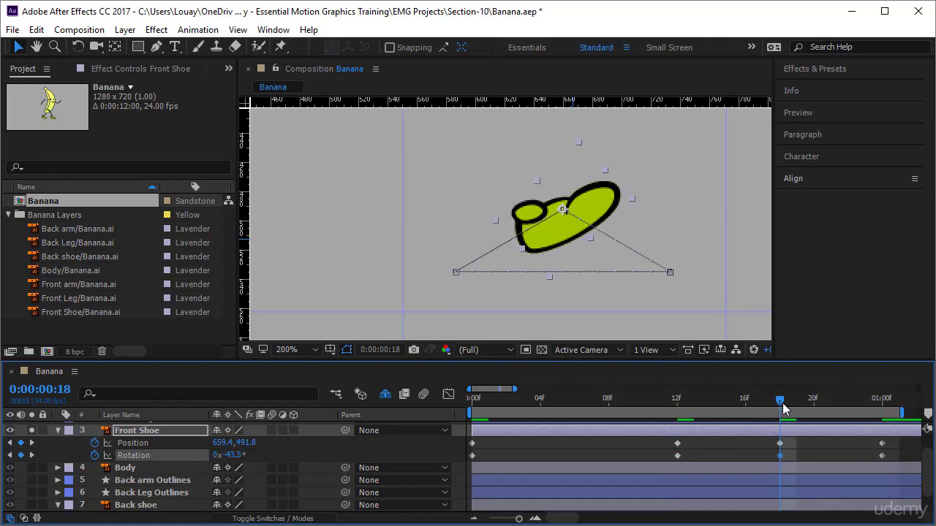
Step: Set the Front Shoe's Rotation to -30° at the 0:00:01:00 keyframe and at the frame 0 keyframe
drag(783, 408, 886, 435)
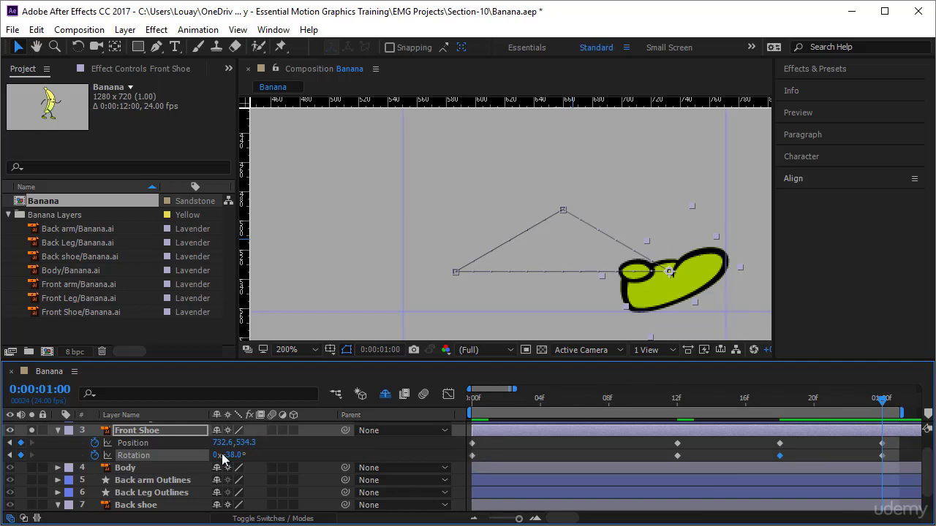
mouse_move(235, 456)
mouse_down()
mouse_move(251, 458)
mouse_move(241, 456)
mouse_up()
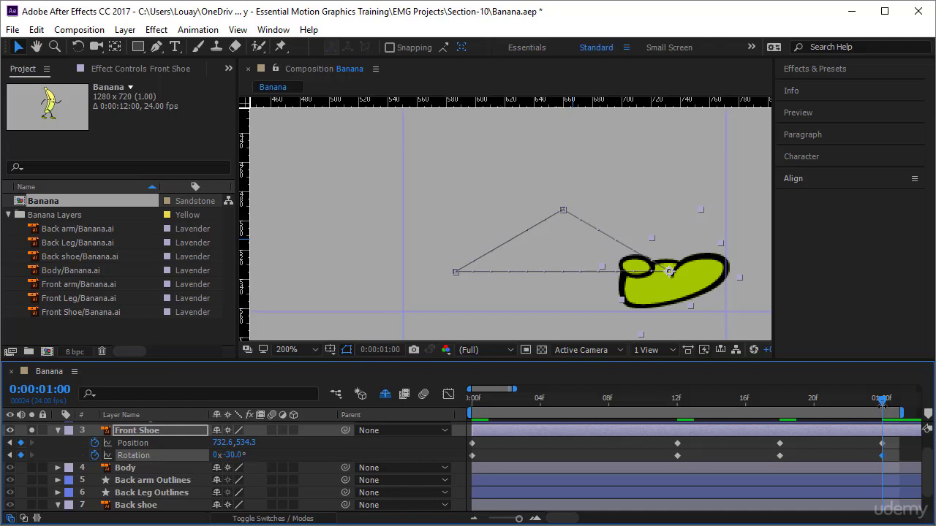
drag(882, 402, 472, 451)
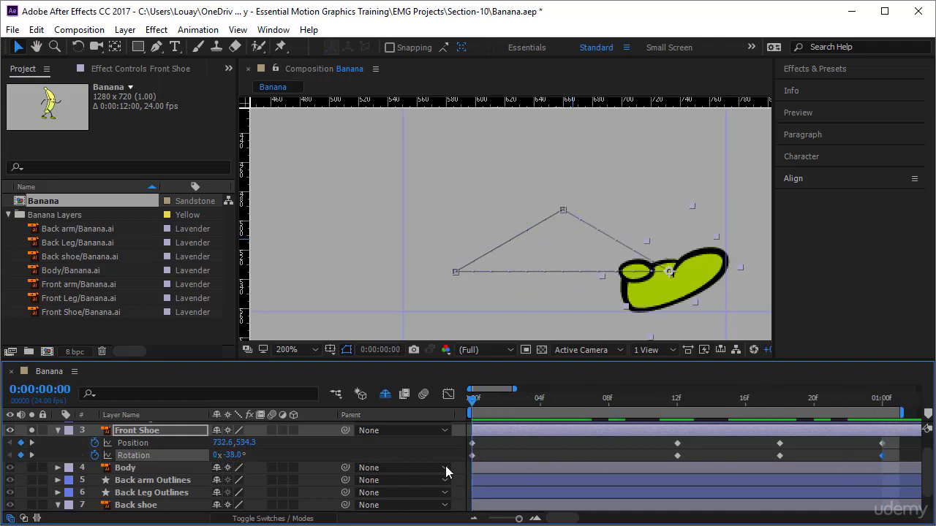
click(241, 455)
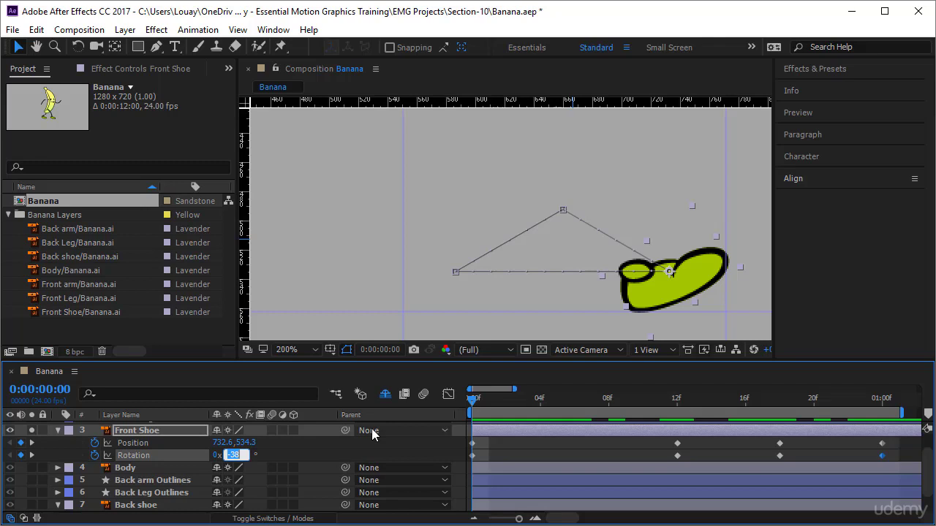
text(-30)
key(Return)
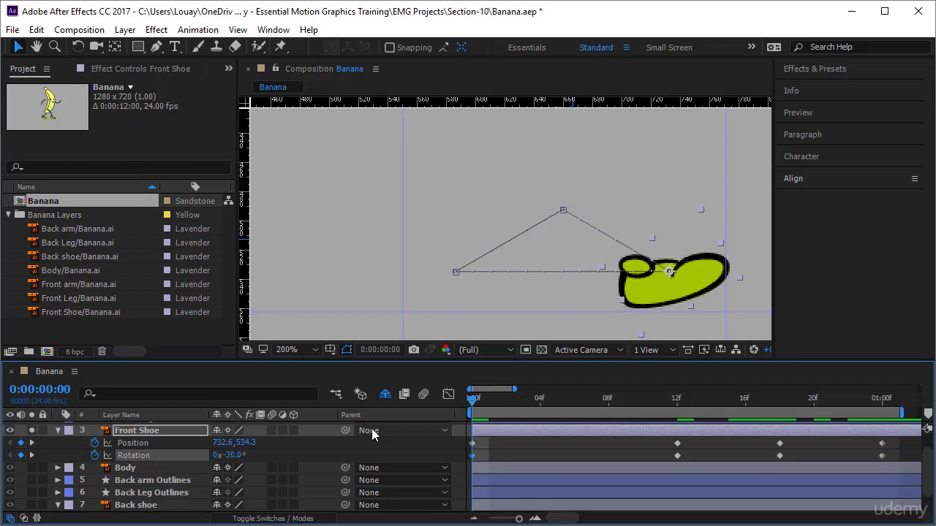
Step: Preview the Front Shoe's looping motion and turn off its solo to play it with the rest of the character
key(space)
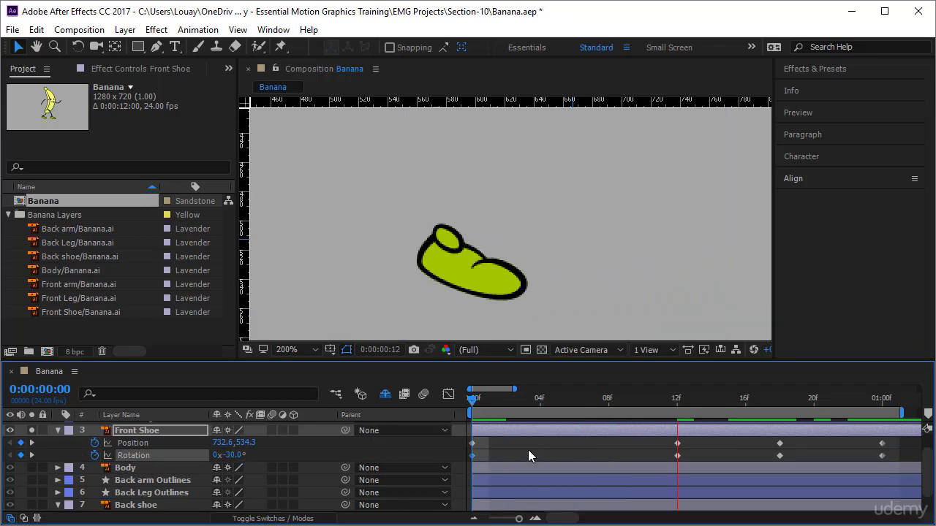
click(31, 429)
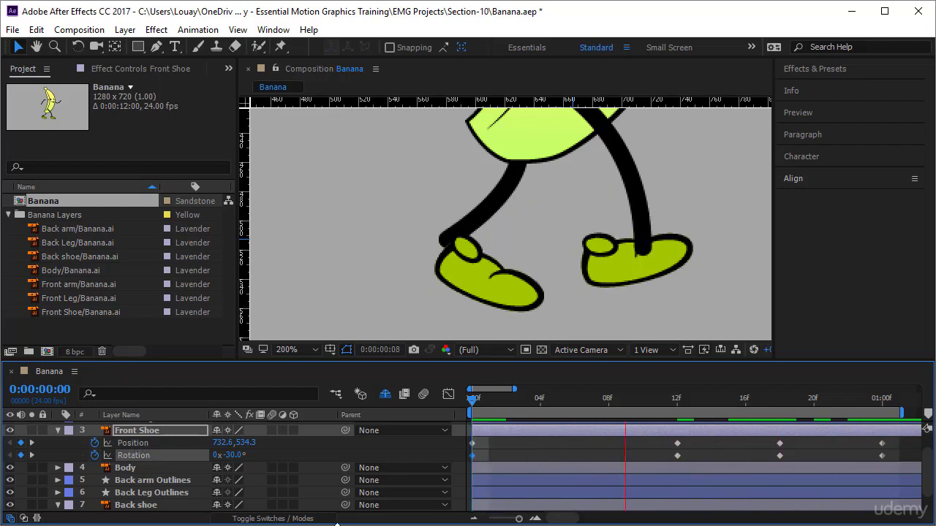
Step: Select all the layers and enlarge the timeline area to fit all seven with their keyframed properties, stopping playback at frame 0
click(169, 430)
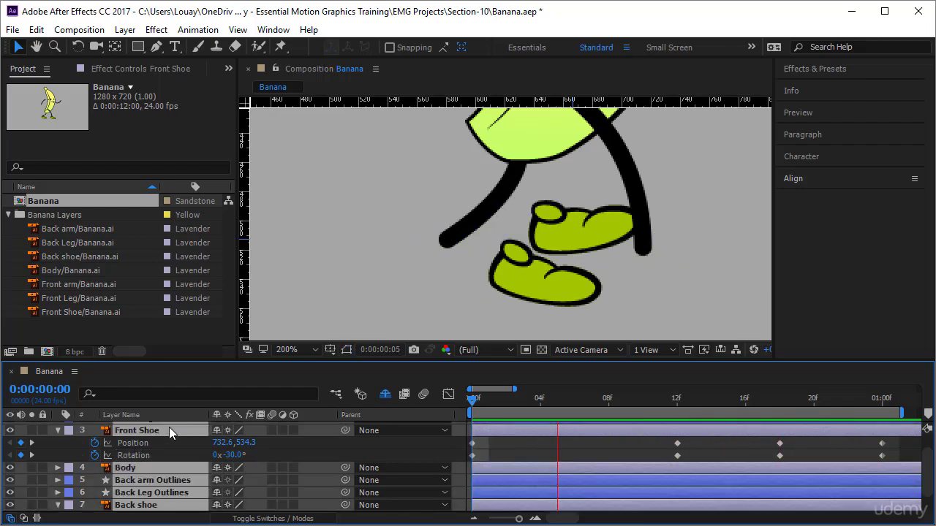
key(ctrl+a)
scroll(172, 418, up, 3)
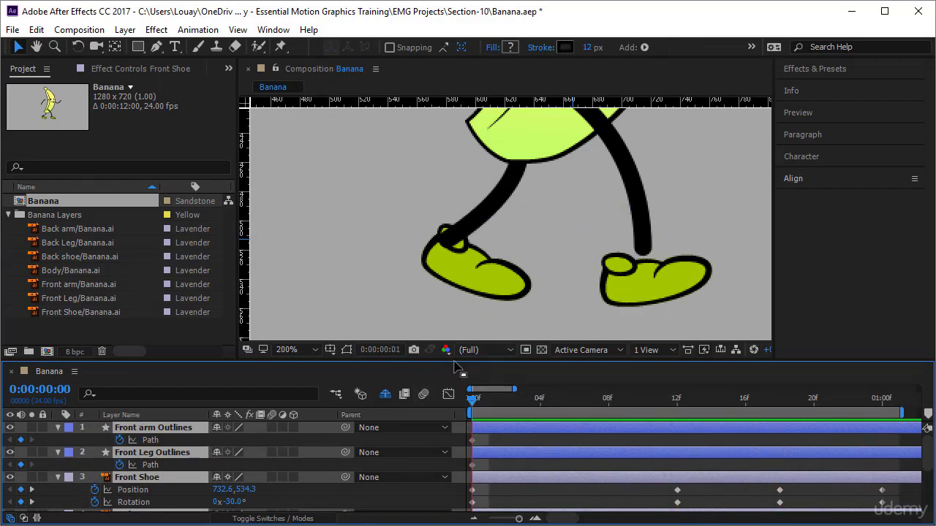
drag(447, 360, 445, 257)
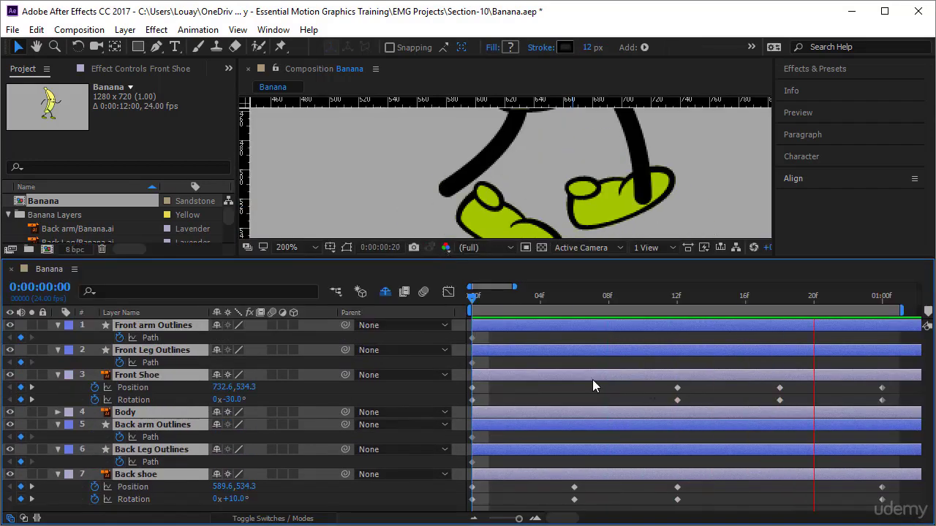
click(470, 303)
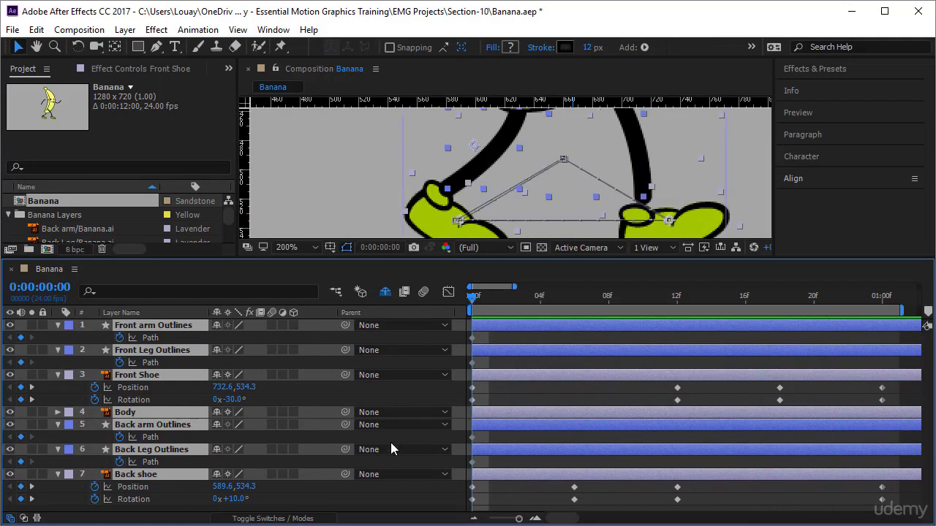